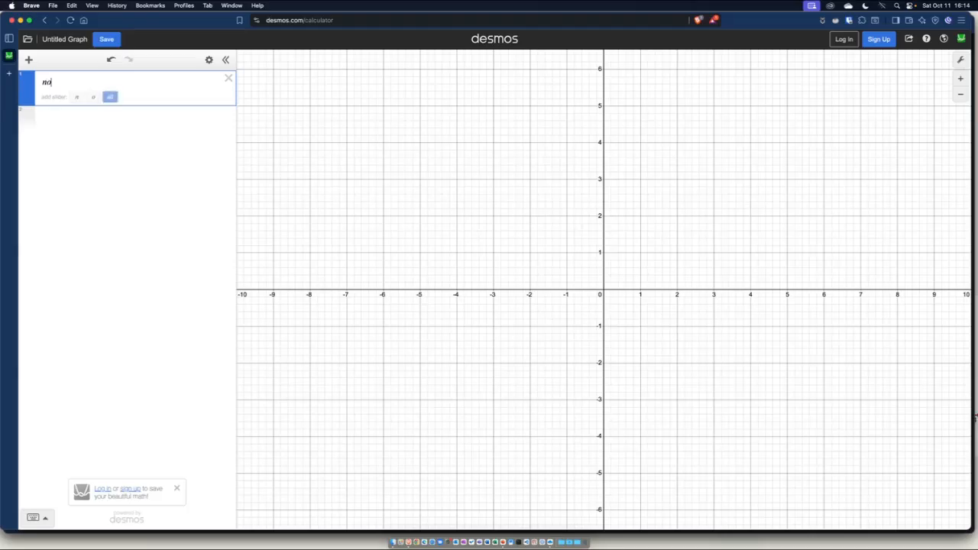
Step: Graph the standard normal curve with the expression normaldist() and zoom the graph to fit it
{"action": "type", "text": "f"}
{"action": "key", "text": "BackSpace"}
{"action": "key", "text": "BackSpace"}
{"action": "key", "text": "BackSpace"}
{"action": "type", "text": "dist"}
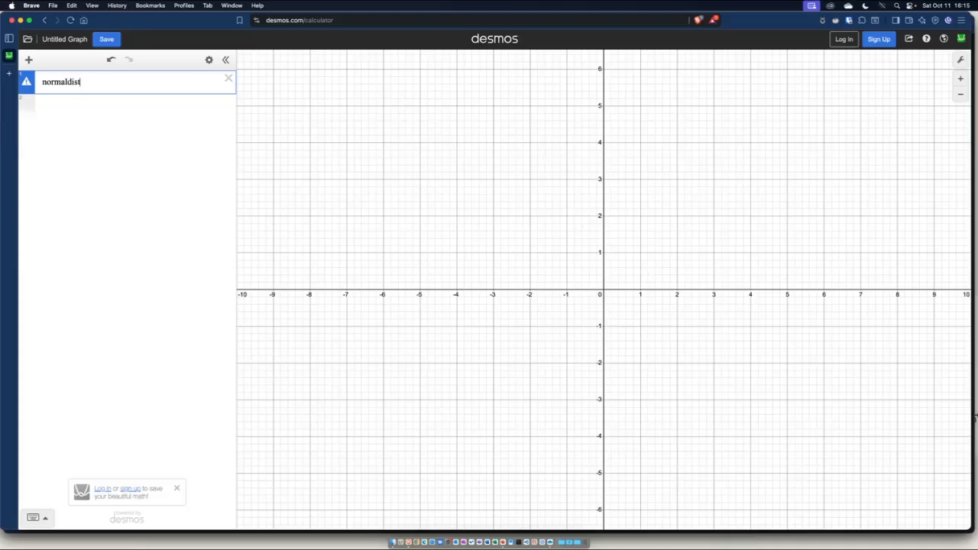
{"action": "type", "text": "("}
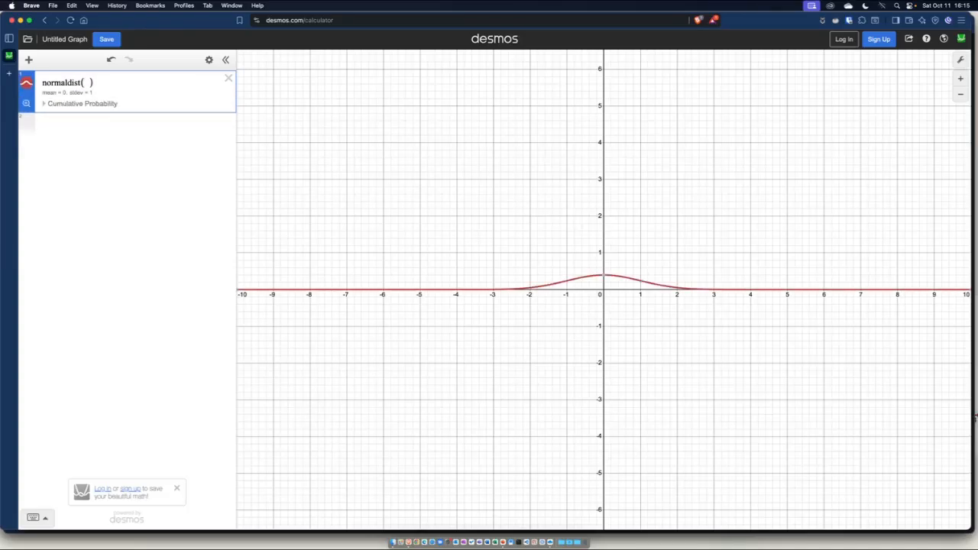
{"action": "left_click", "coordinate": [27, 104]}
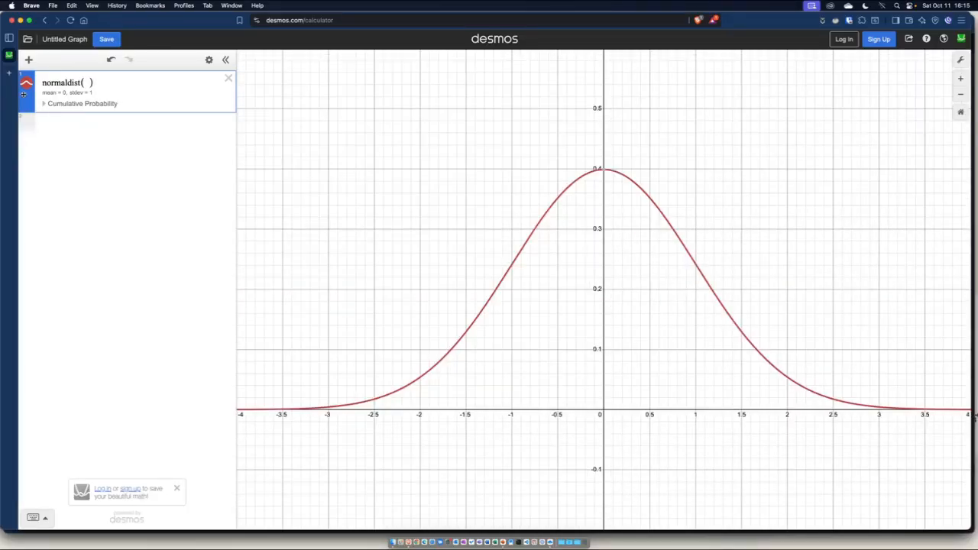
{"action": "left_click_drag", "start_coordinate": [328, 130], "coordinate": [408, 183]}
{"action": "mouse_move", "coordinate": [2, 95]}
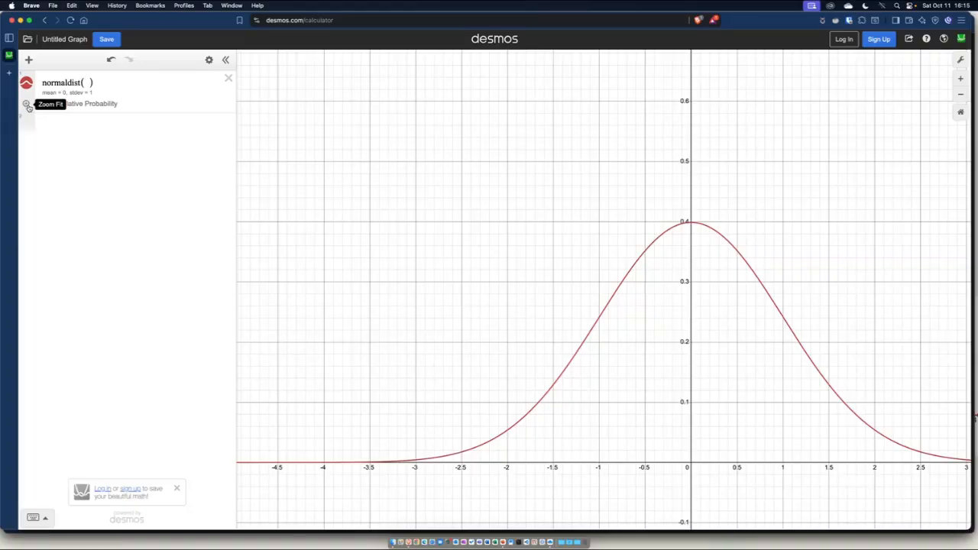
{"action": "left_click", "coordinate": [27, 104]}
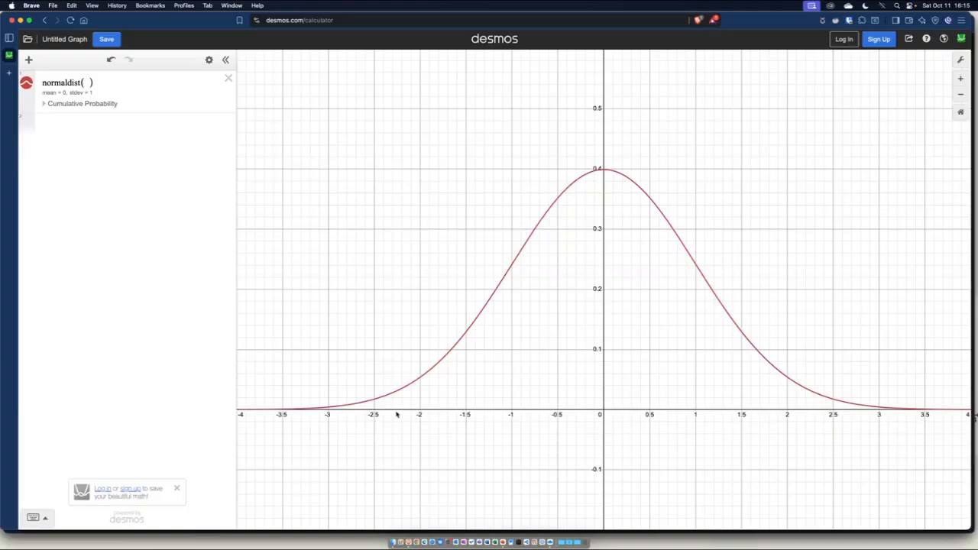
Step: Show the curve's cumulative probability, try the Outer and Right regions, and set the region to Left
{"action": "left_click", "coordinate": [44, 104]}
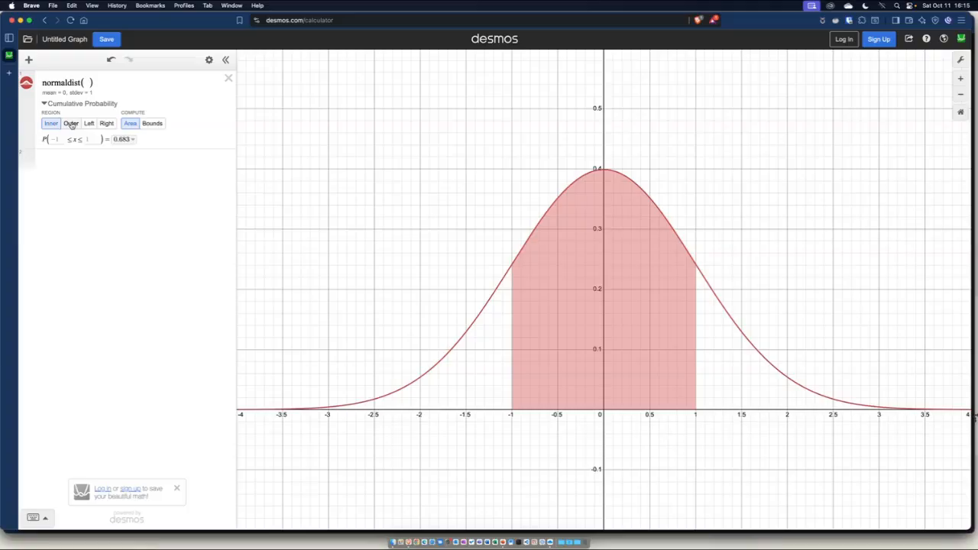
{"action": "left_click", "coordinate": [72, 124]}
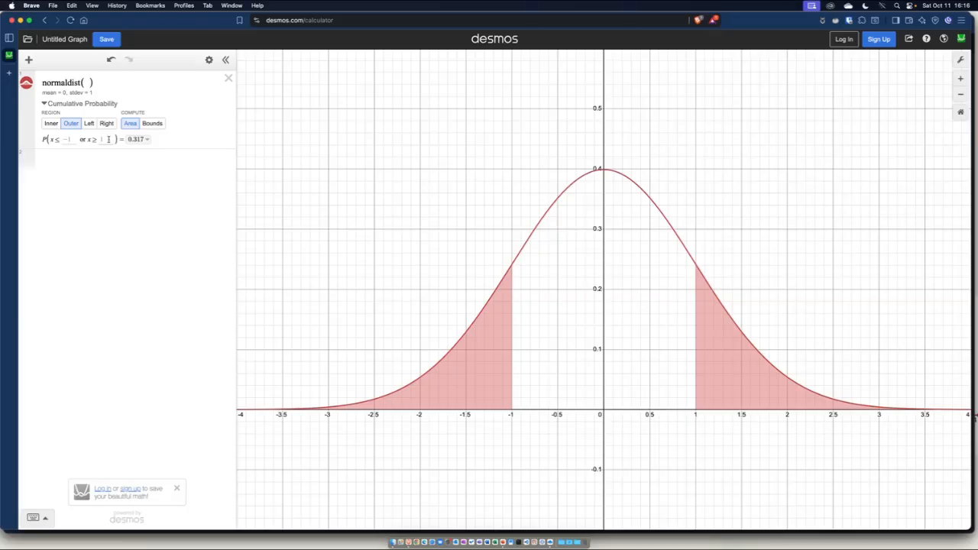
{"action": "left_click", "coordinate": [91, 125]}
{"action": "left_click", "coordinate": [106, 125]}
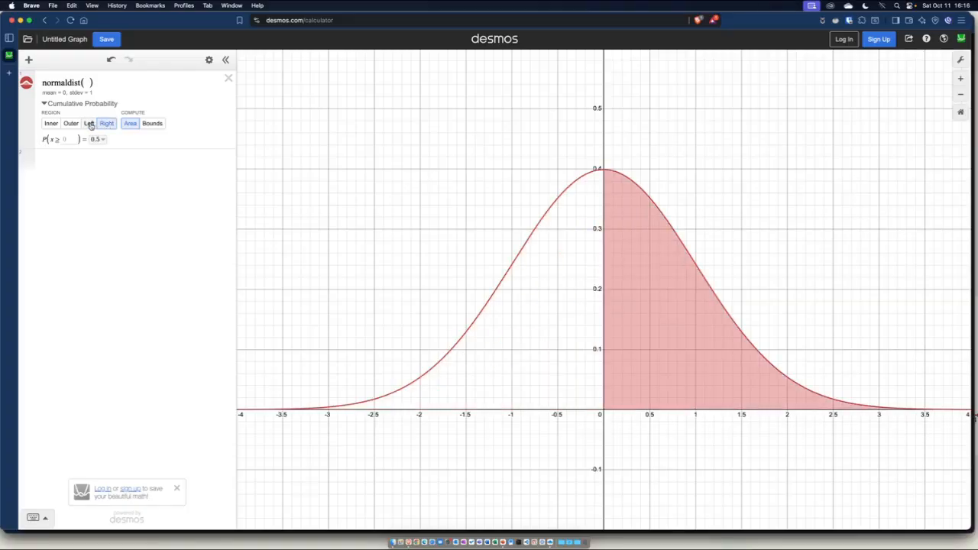
{"action": "left_click", "coordinate": [90, 124]}
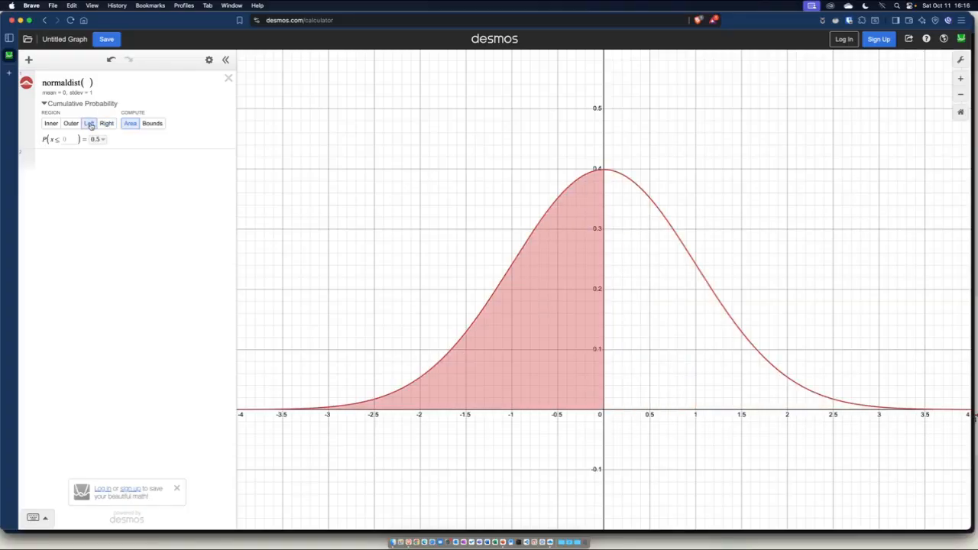
Step: Set the left region's upper bound to -0.8333 and display the cumulative probability at full precision
{"action": "left_click", "coordinate": [66, 140]}
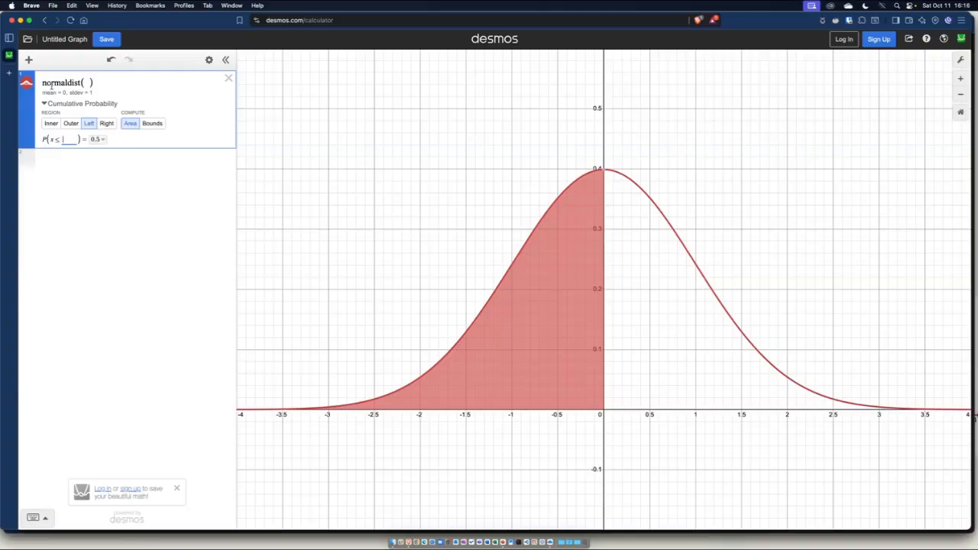
{"action": "type", "text": "0,1"}
{"action": "key", "text": "BackSpace"}
{"action": "key", "text": "BackSpace"}
{"action": "key", "text": "BackSpace"}
{"action": "left_click", "coordinate": [79, 142]}
{"action": "type", "text": "-"}
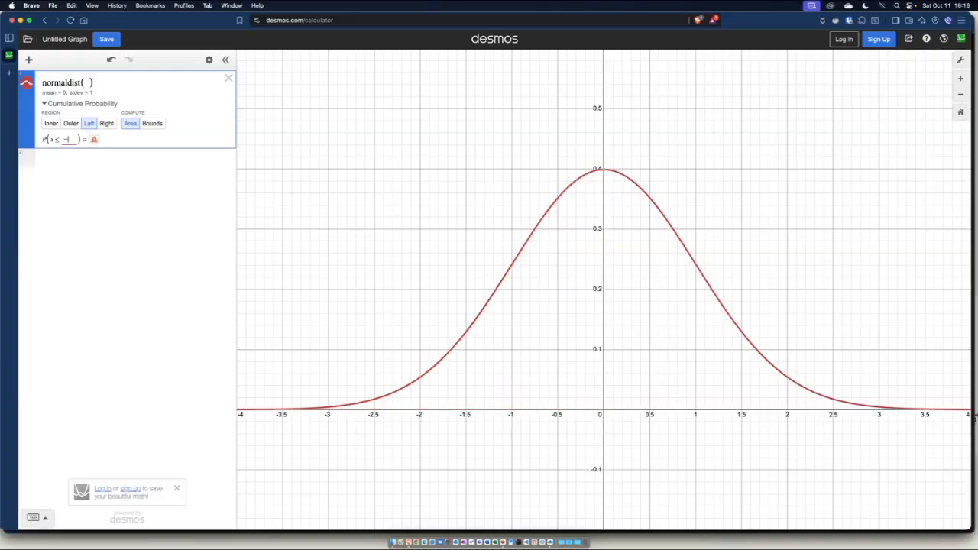
{"action": "type", "text": "0.8333"}
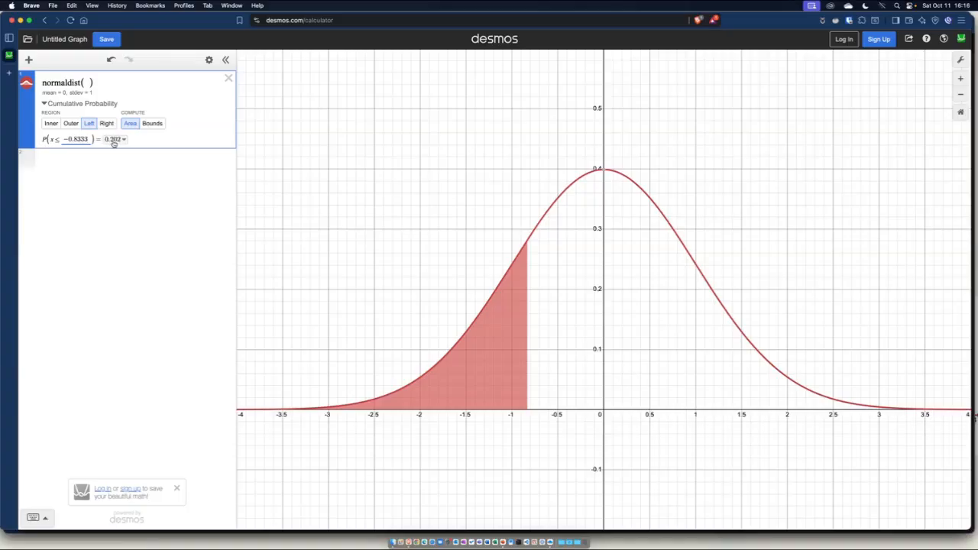
{"action": "left_click", "coordinate": [125, 140]}
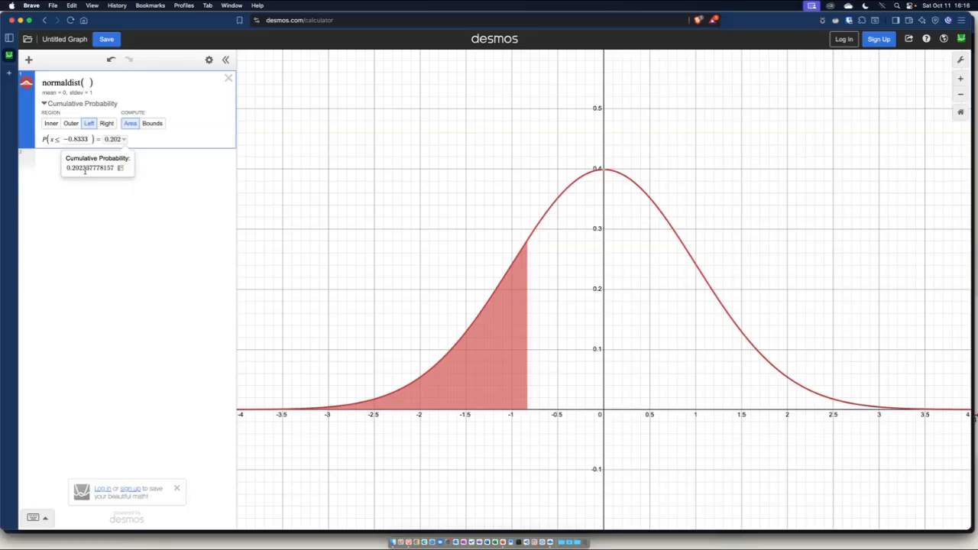
Step: Switch to the PowerPoint slideshow and advance the slide to the P(z > −0.8333) line
{"action": "key", "text": "super+Tab"}
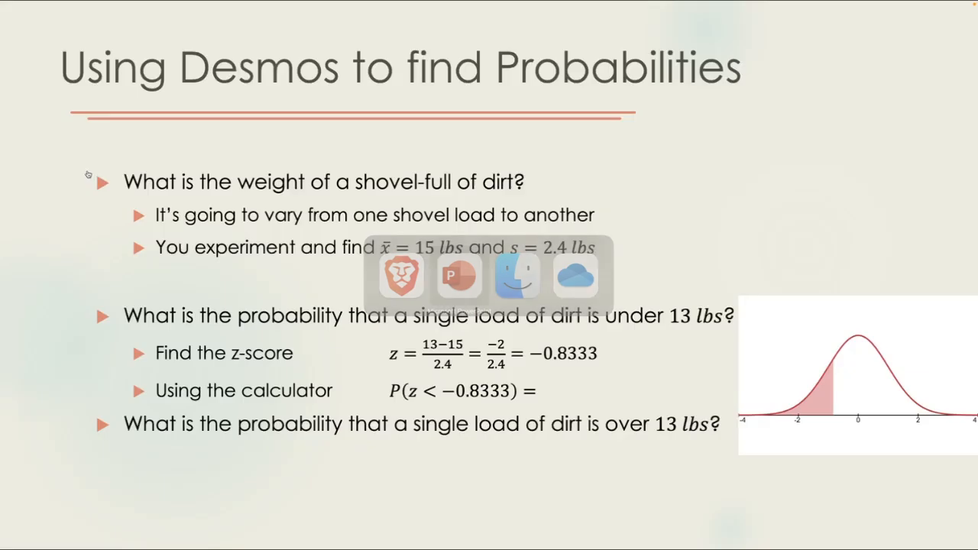
{"action": "left_click", "coordinate": [88, 174]}
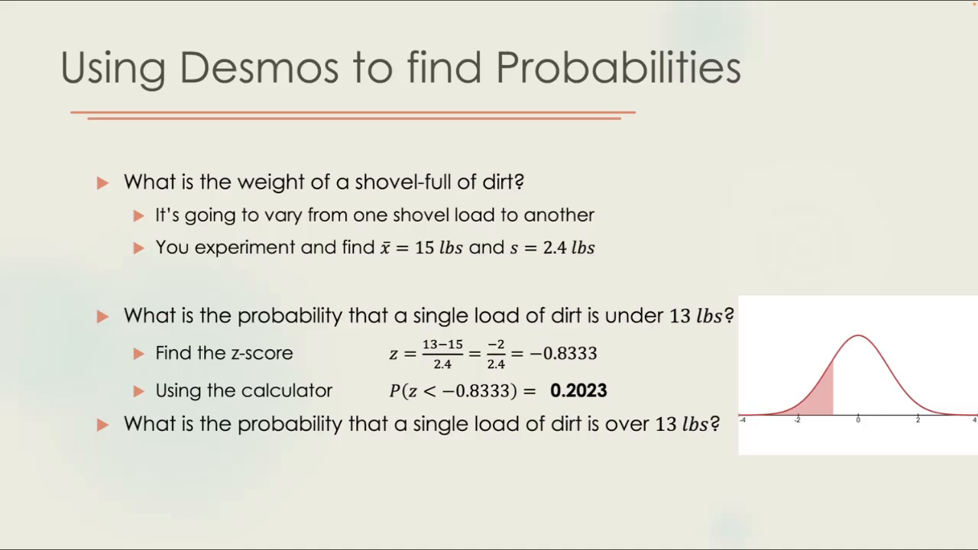
{"action": "key", "text": "Right"}
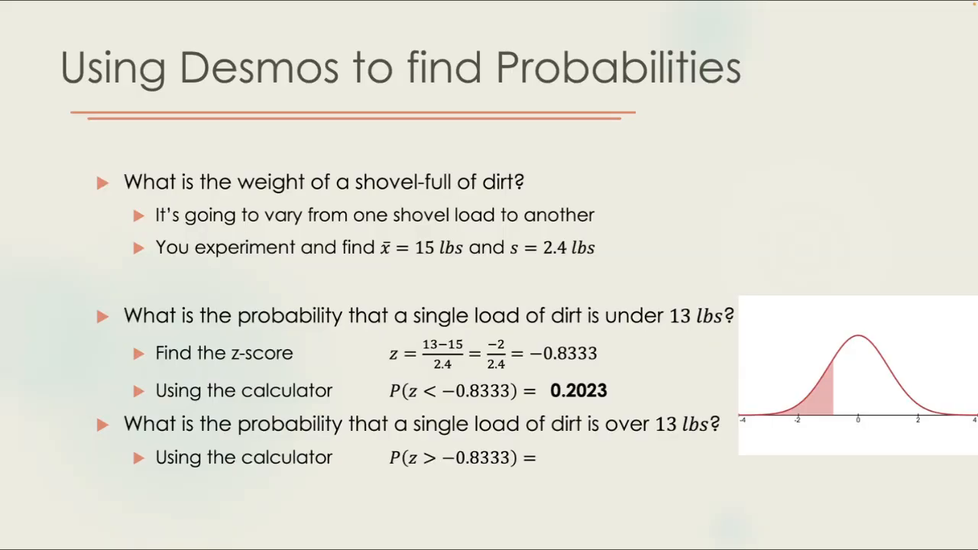
Step: Return to Desmos, change the region to Right, and display the probability above −0.8333 at full precision
{"action": "key", "text": "super+Tab"}
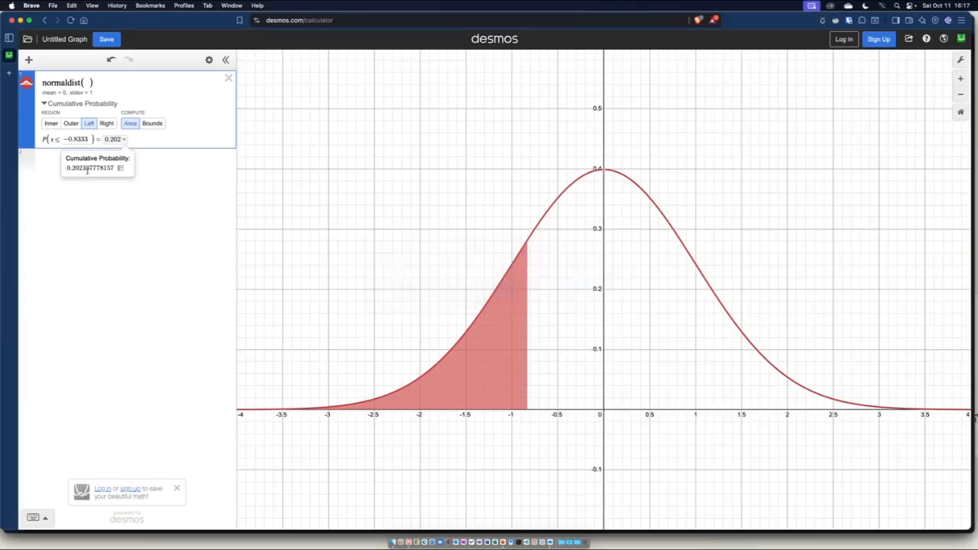
{"action": "left_click", "coordinate": [107, 124]}
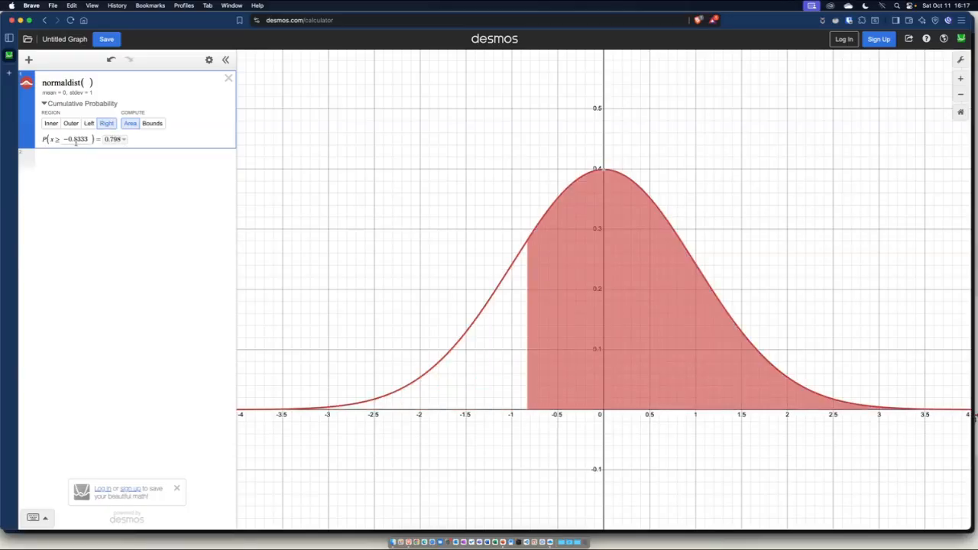
{"action": "mouse_move", "coordinate": [125, 141]}
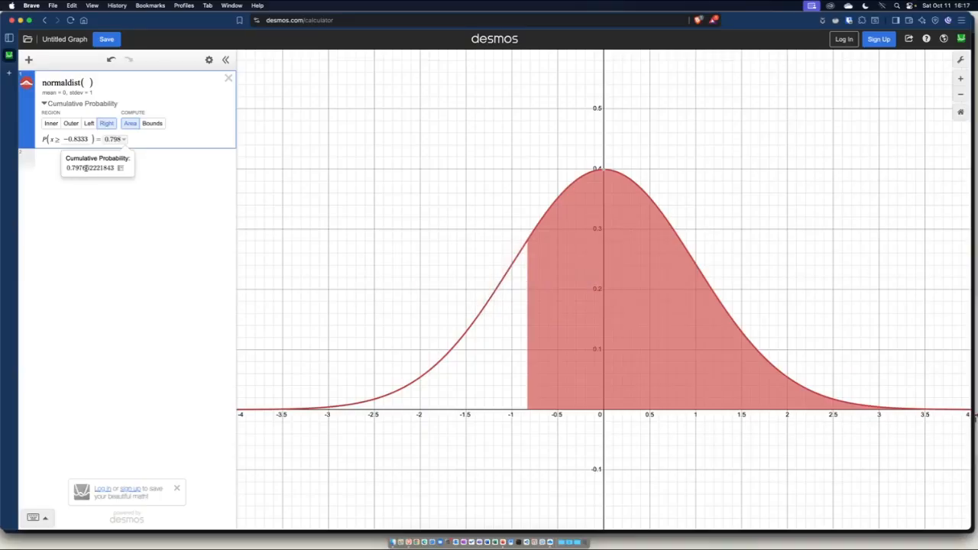
Step: Add a second distribution, normaldist(15,2.4), and zoom the graph to fit its curve
{"action": "left_click", "coordinate": [49, 165]}
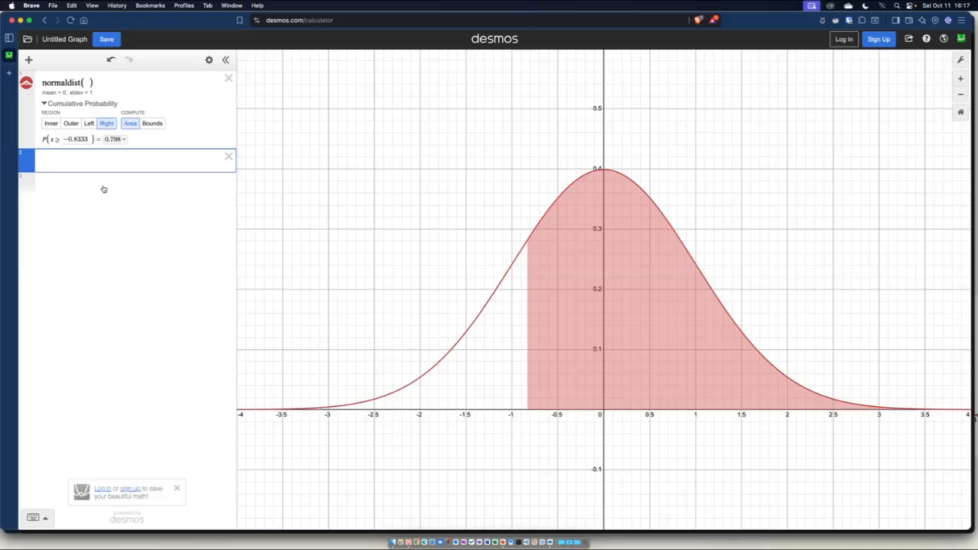
{"action": "type", "text": "normaldi"}
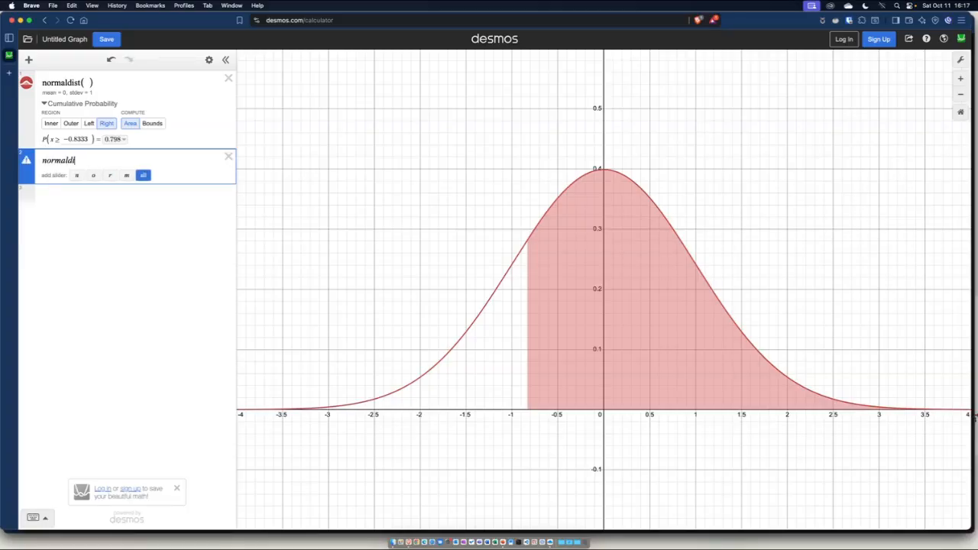
{"action": "type", "text": "st("}
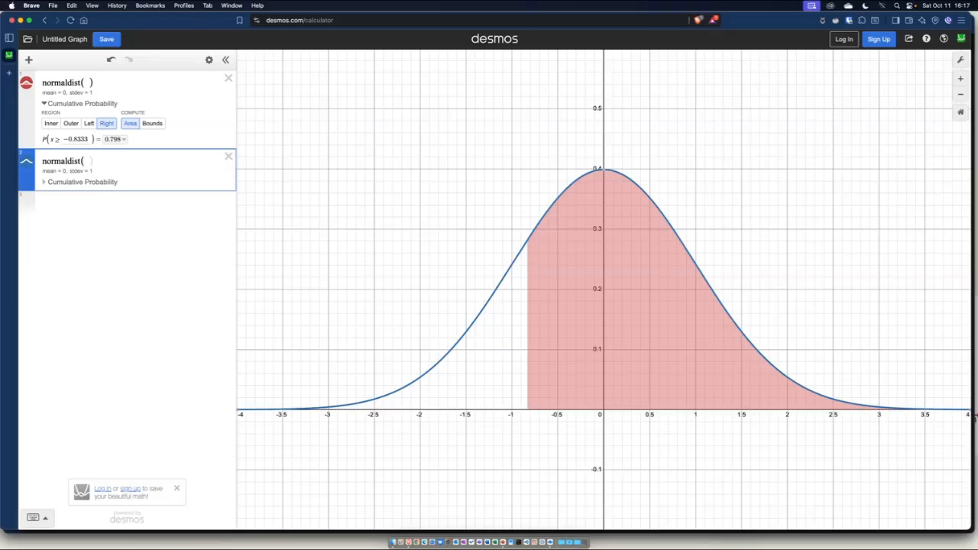
{"action": "key", "text": "super+Tab"}
{"action": "type", "text": "15"}
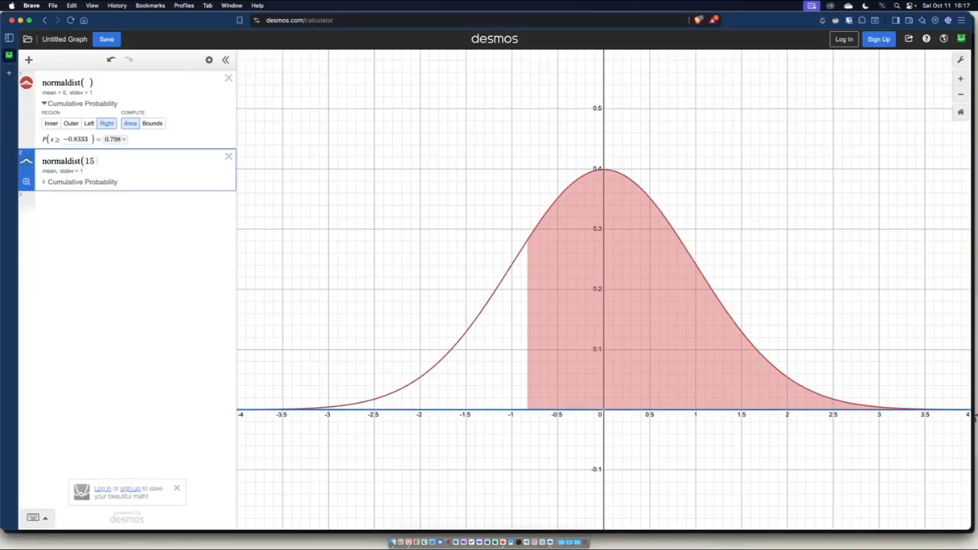
{"action": "type", "text": ",2.4"}
{"action": "left_click", "coordinate": [26, 182]}
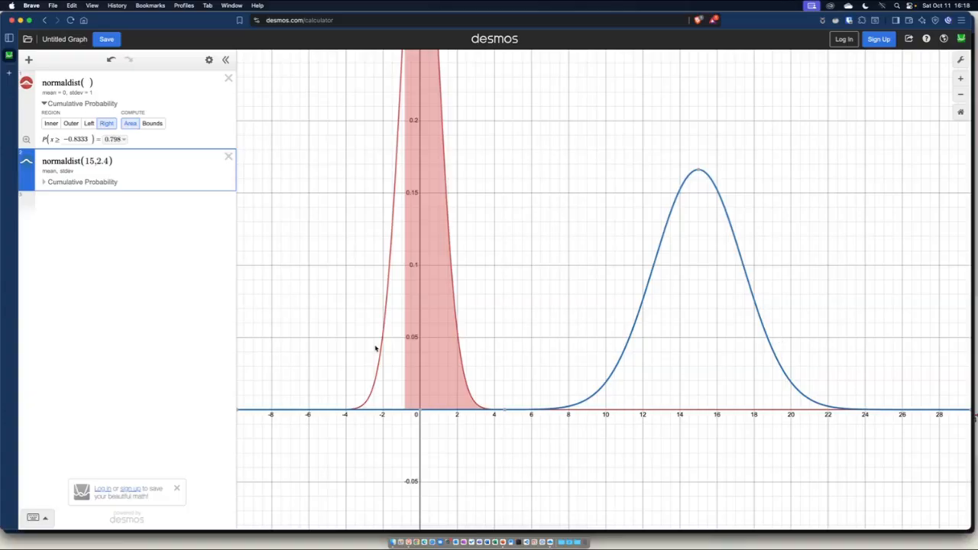
Step: Show the second distribution's cumulative probability for the Left region with an upper bound of 13
{"action": "left_click", "coordinate": [45, 182]}
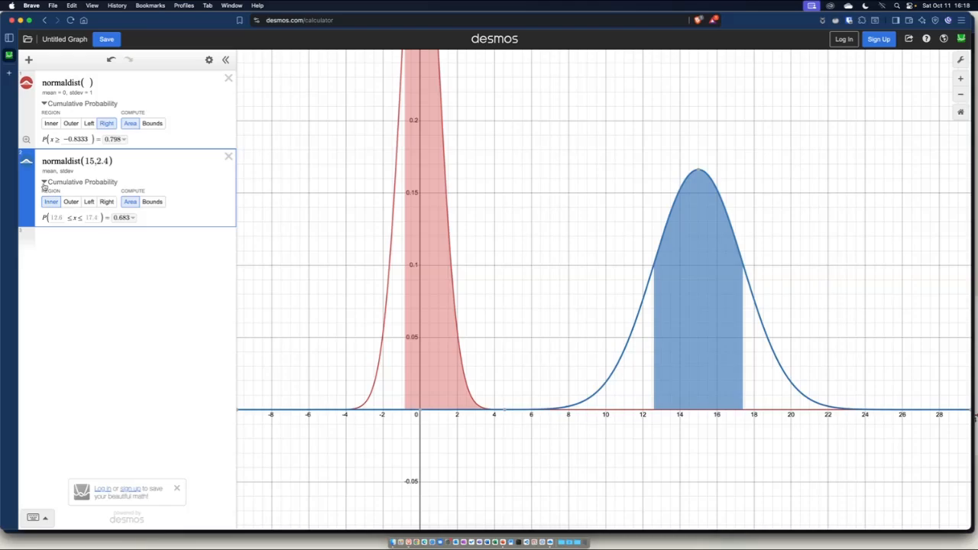
{"action": "left_click", "coordinate": [90, 203]}
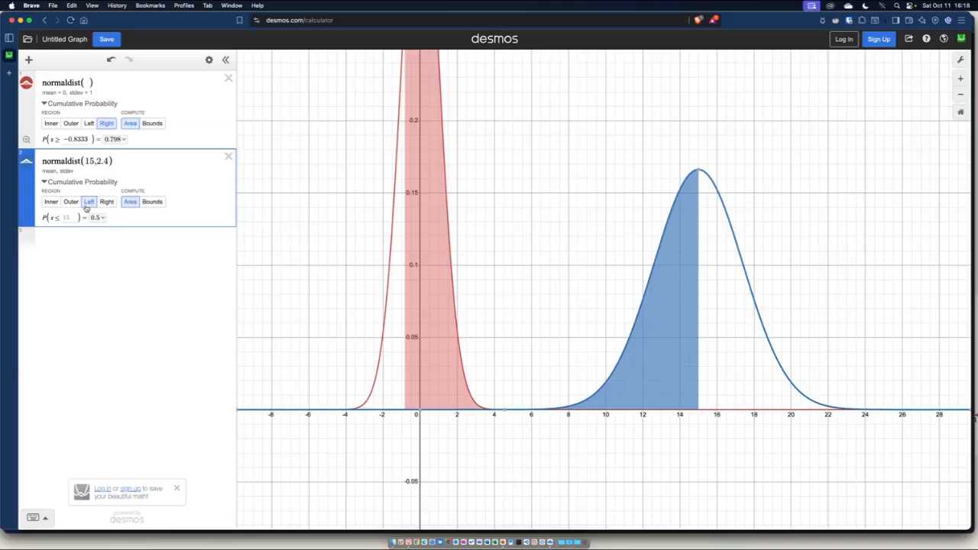
{"action": "left_click", "coordinate": [72, 217]}
{"action": "type", "text": "13"}
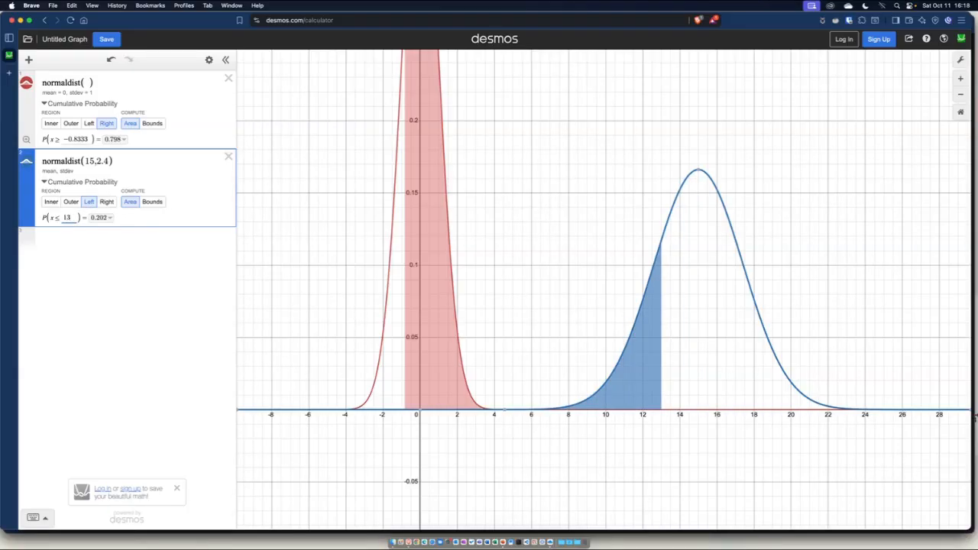
Step: Set the standard normal curve's region to Left and compare both distributions' cumulative probabilities at full precision
{"action": "left_click", "coordinate": [89, 123]}
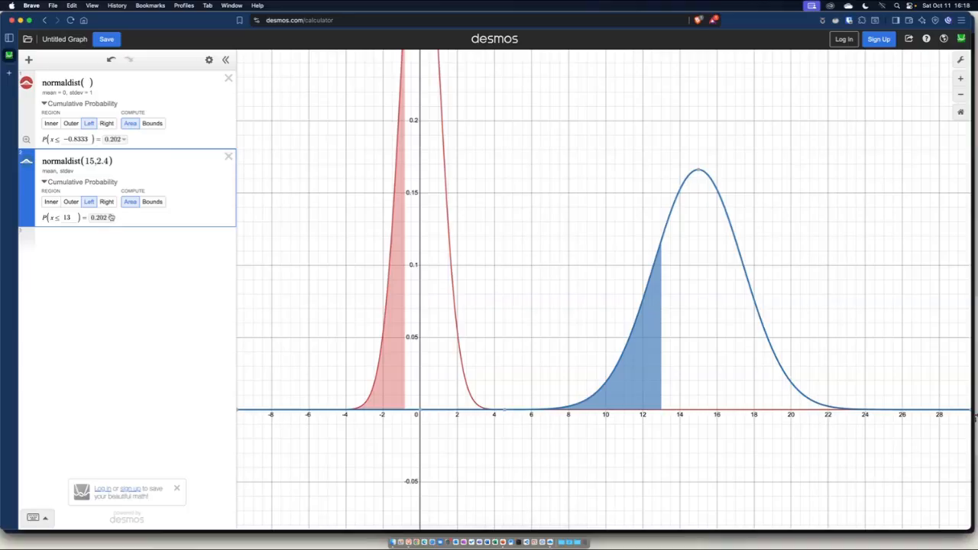
{"action": "left_click", "coordinate": [109, 218]}
{"action": "left_click", "coordinate": [122, 140]}
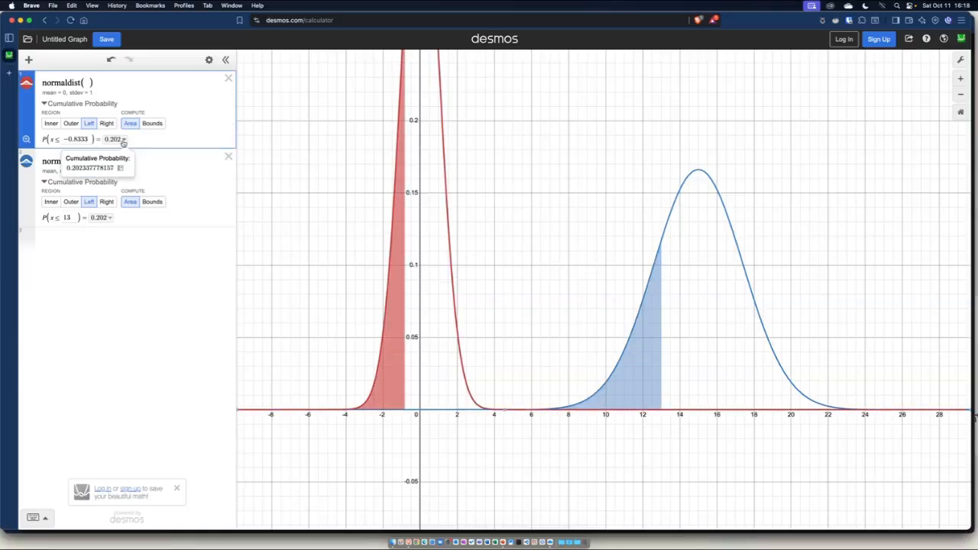
{"action": "left_click", "coordinate": [110, 218]}
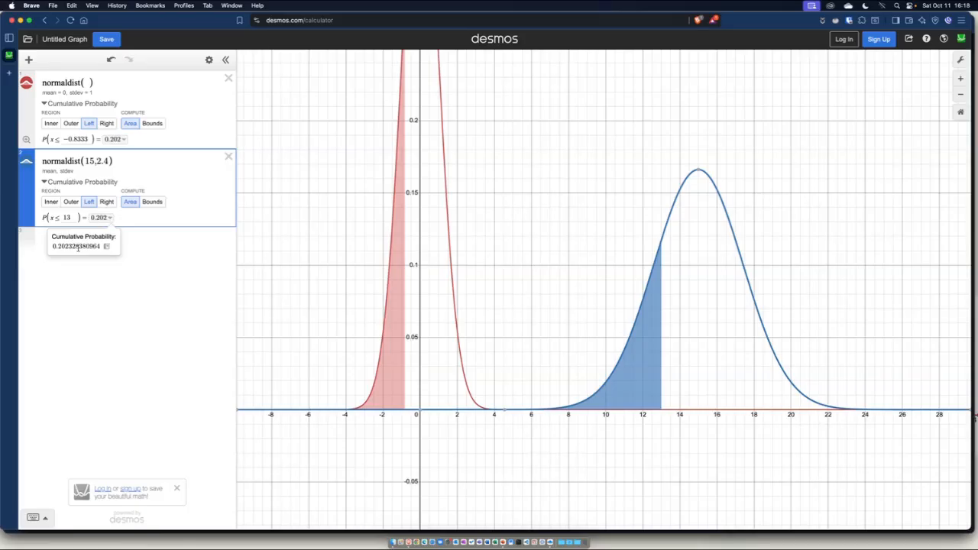
Step: Extend the standard normal bound −0.8333 with the digits 3333333 and compare both full-precision probabilities
{"action": "left_click", "coordinate": [83, 139]}
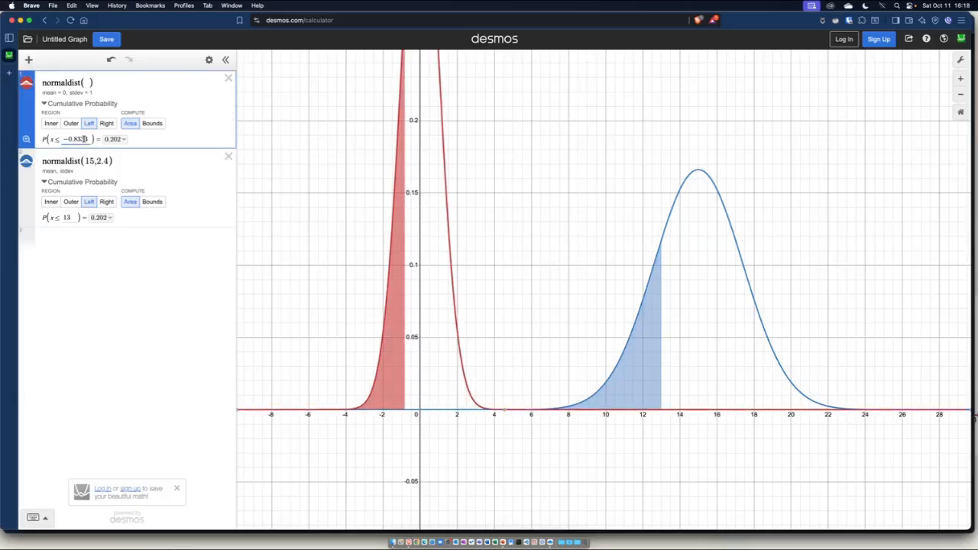
{"action": "type", "text": "3333333"}
{"action": "left_click", "coordinate": [125, 141]}
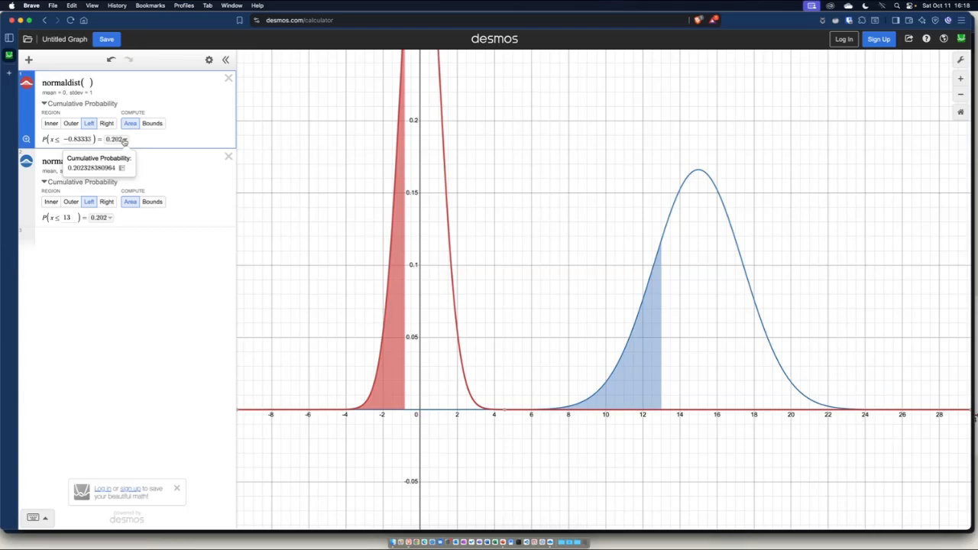
{"action": "left_click", "coordinate": [107, 218]}
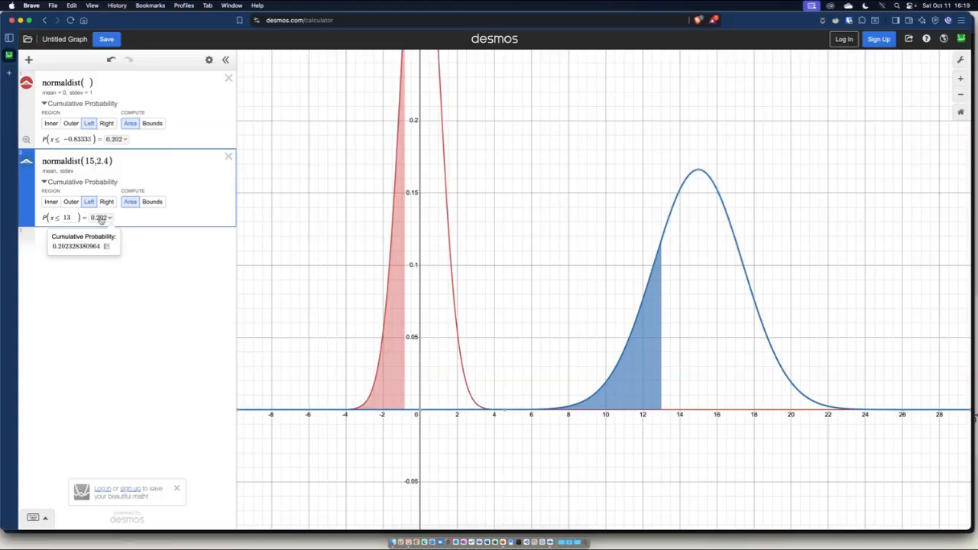
{"action": "left_click", "coordinate": [84, 139]}
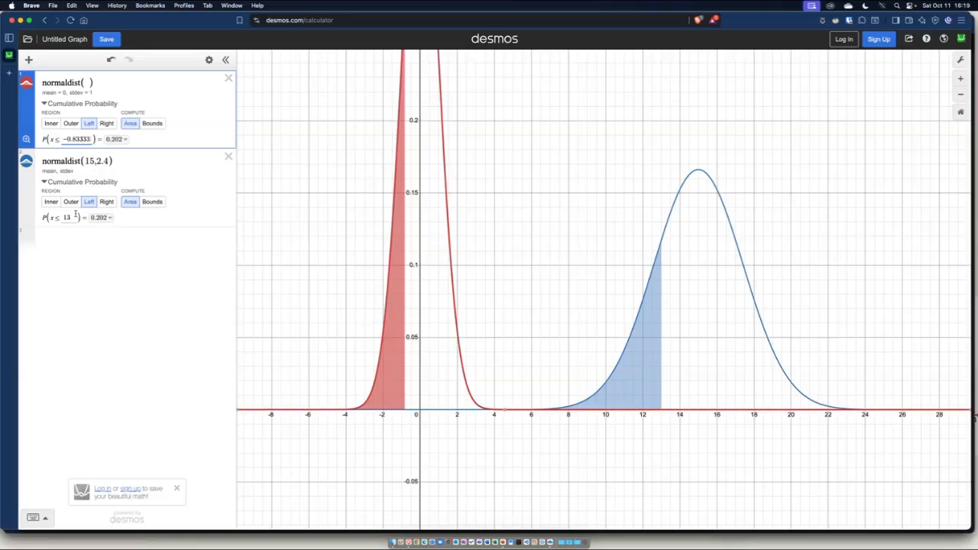
{"action": "left_click_drag", "start_coordinate": [85, 161], "coordinate": [109, 160]}
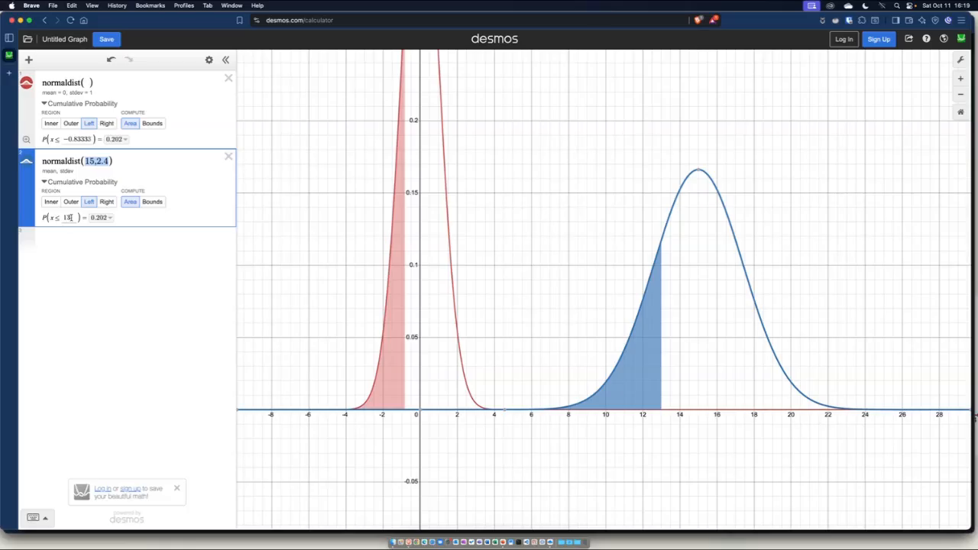
Step: Set both distributions' regions to Right and display the full-precision probability above 13 for the second one
{"action": "left_click", "coordinate": [106, 202]}
{"action": "left_click", "coordinate": [106, 123]}
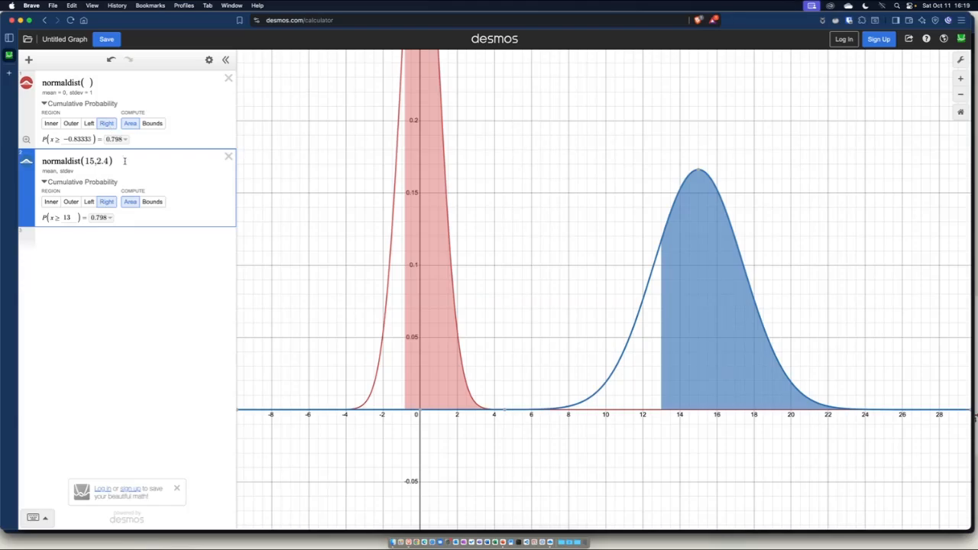
{"action": "left_click", "coordinate": [107, 219]}
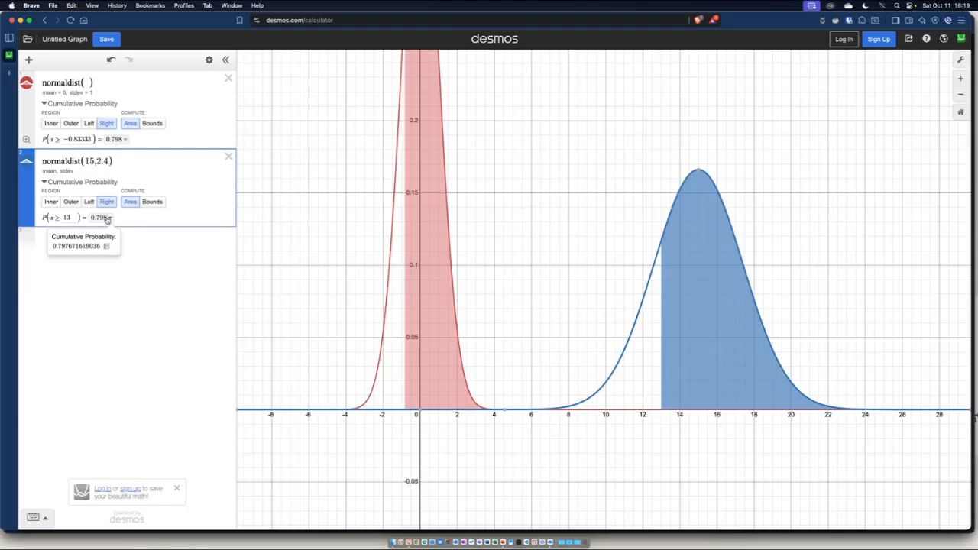